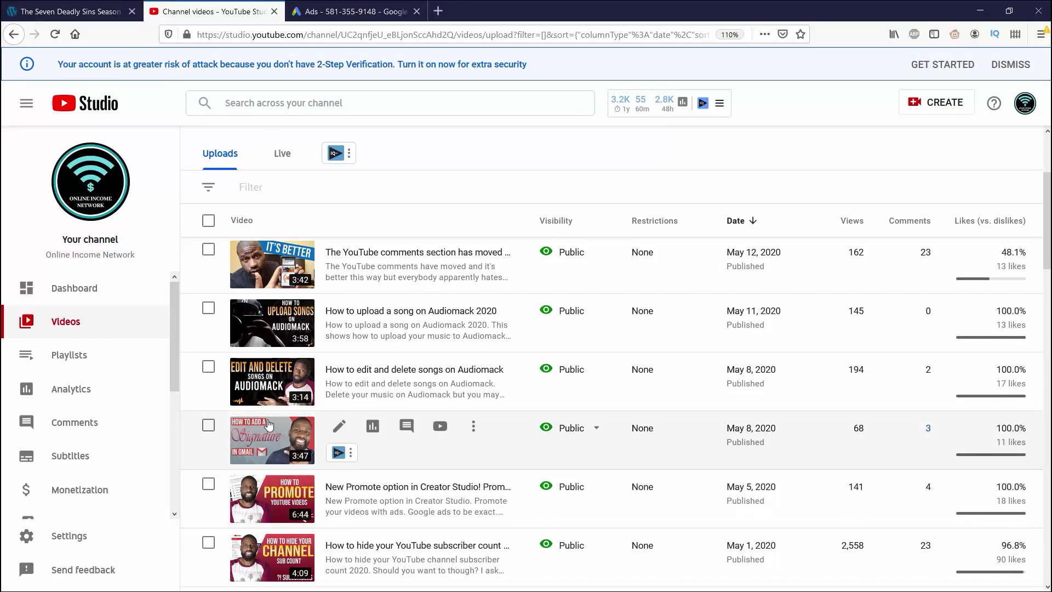
Step: Bulk-edit all 30 selected videos to 'Allow all comments' and confirm the permanent update
{"action": "left_click", "coordinate": [210, 222]}
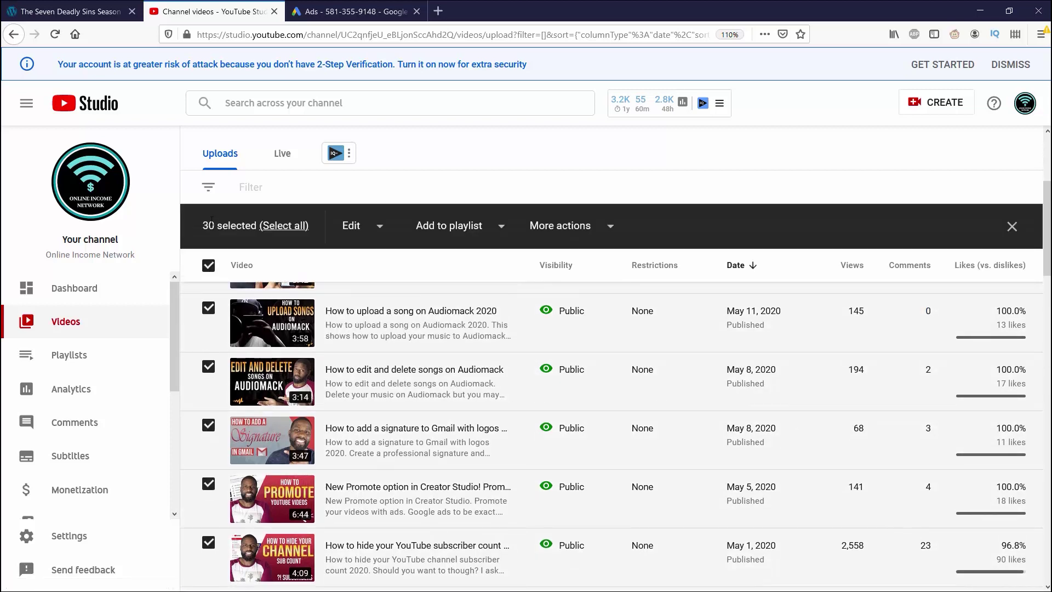
{"action": "left_click", "coordinate": [381, 228]}
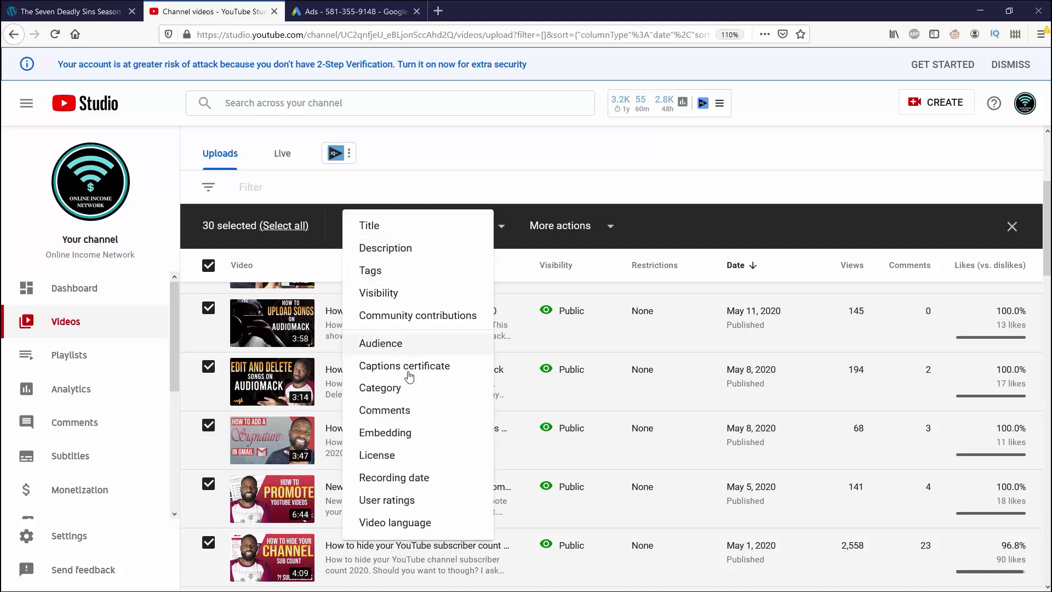
{"action": "left_click", "coordinate": [402, 411]}
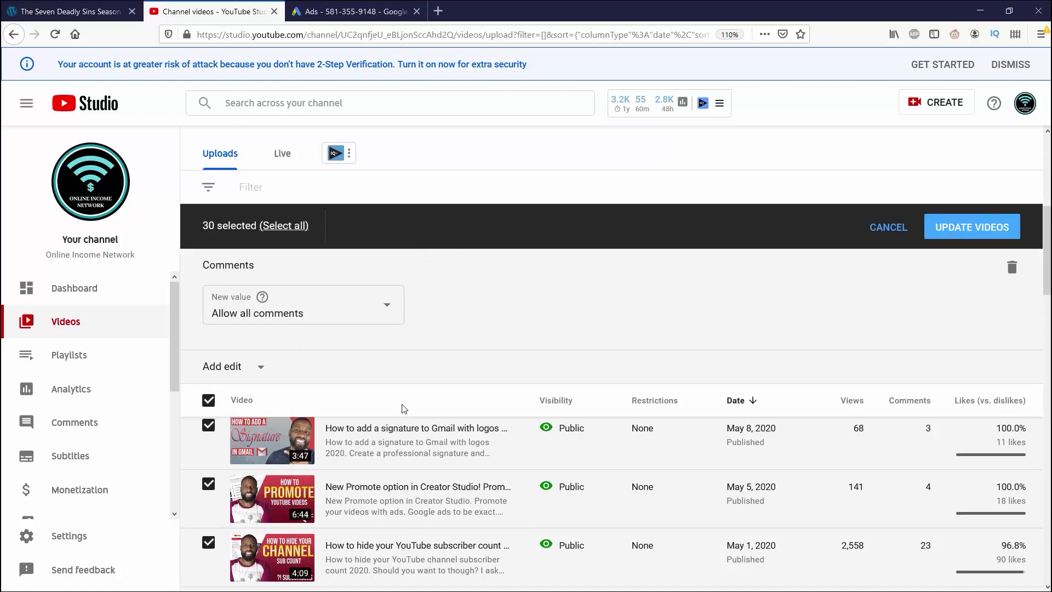
{"action": "left_click", "coordinate": [389, 306]}
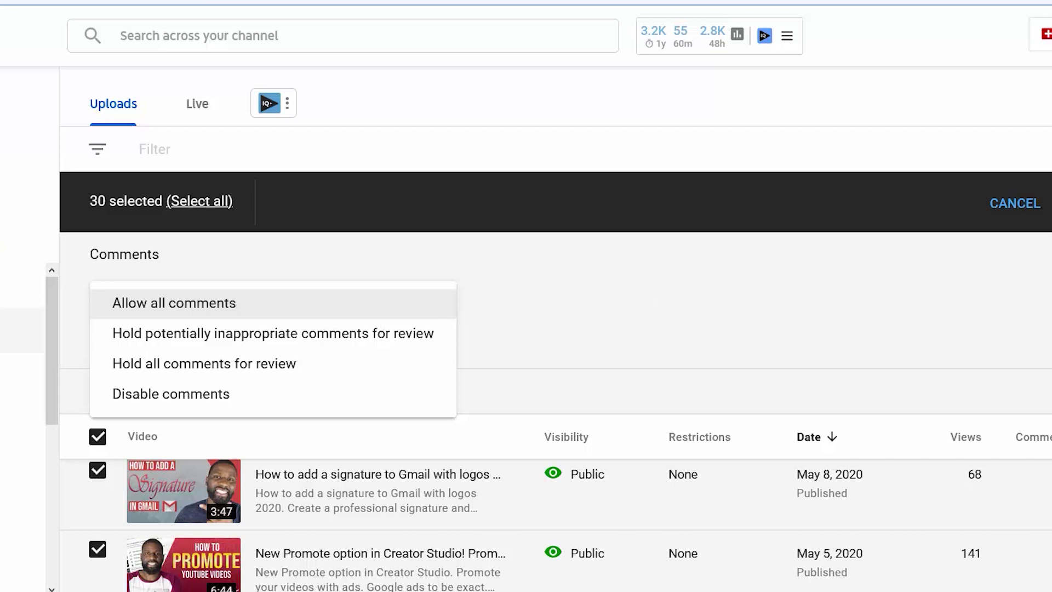
{"action": "left_click", "coordinate": [173, 303]}
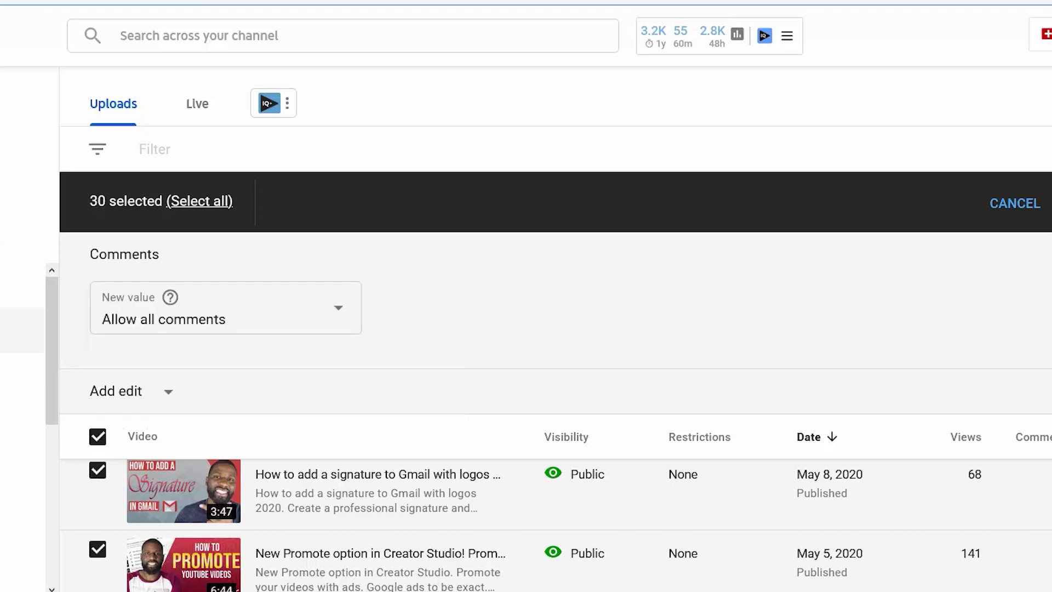
{"action": "left_click", "coordinate": [924, 209]}
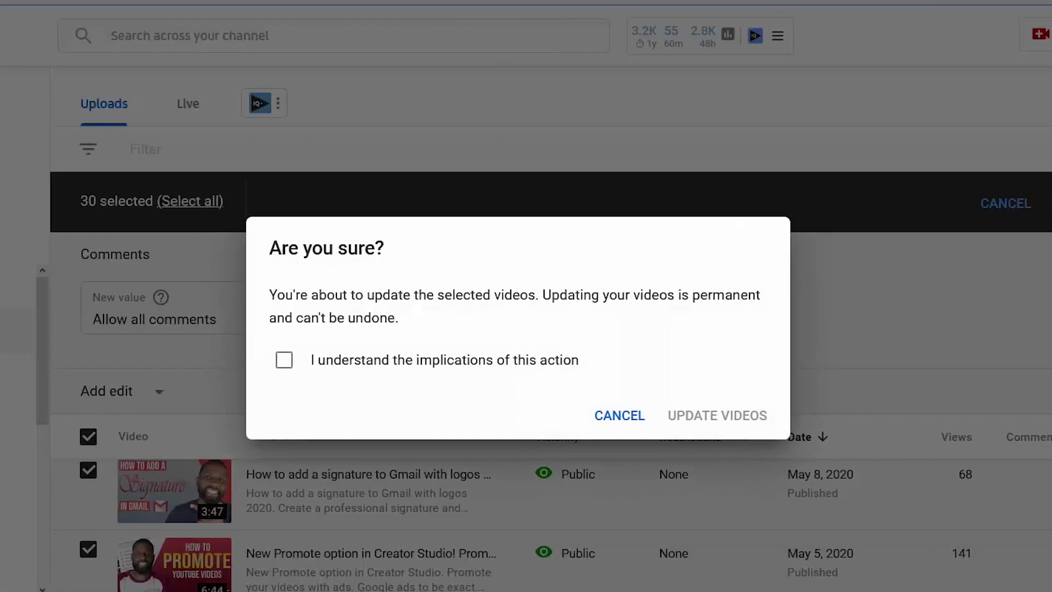
{"action": "left_click", "coordinate": [282, 359]}
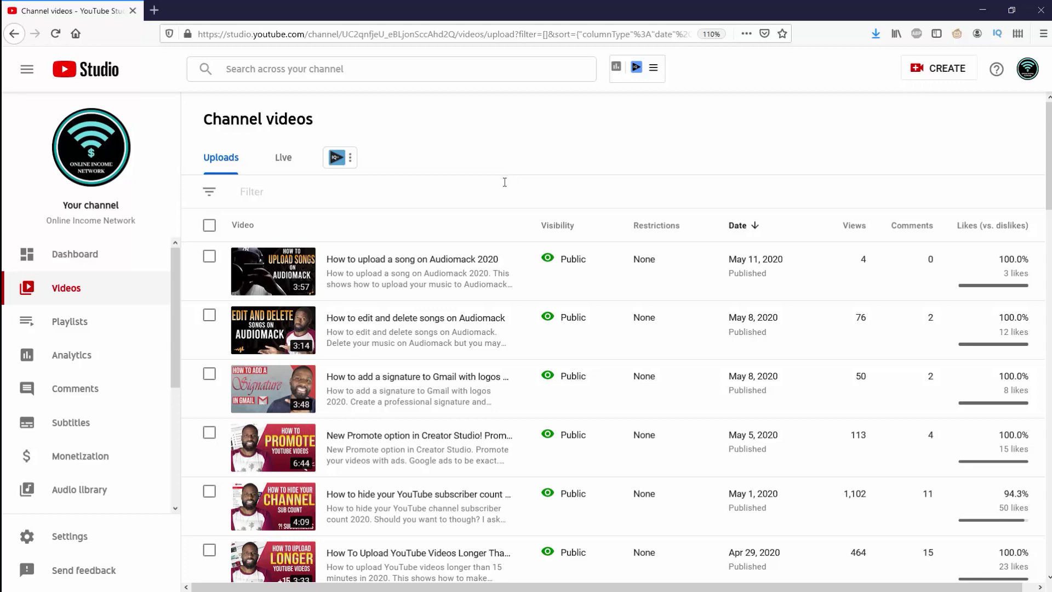
Step: In Community Defaults, set Comments to 'Hold potentially inappropriate comments for review'
{"action": "left_click", "coordinate": [69, 539]}
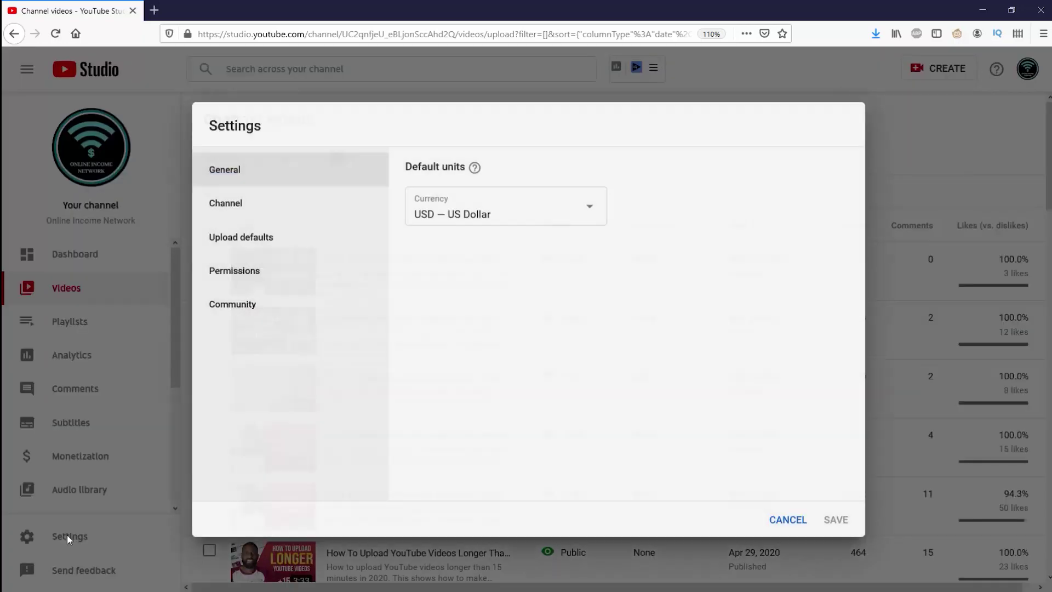
{"action": "left_click", "coordinate": [211, 299]}
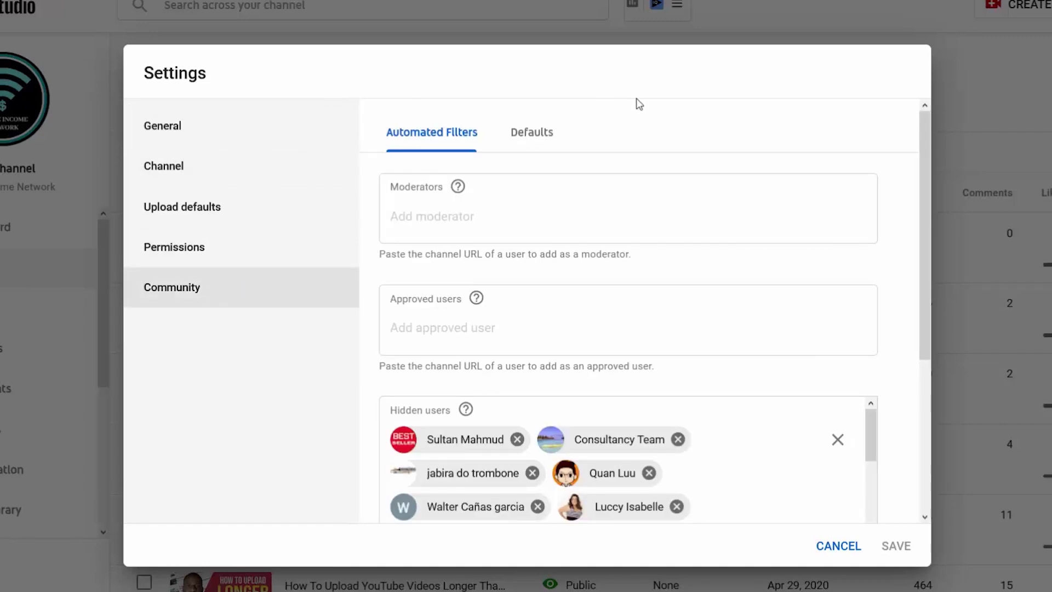
{"action": "left_click", "coordinate": [540, 135]}
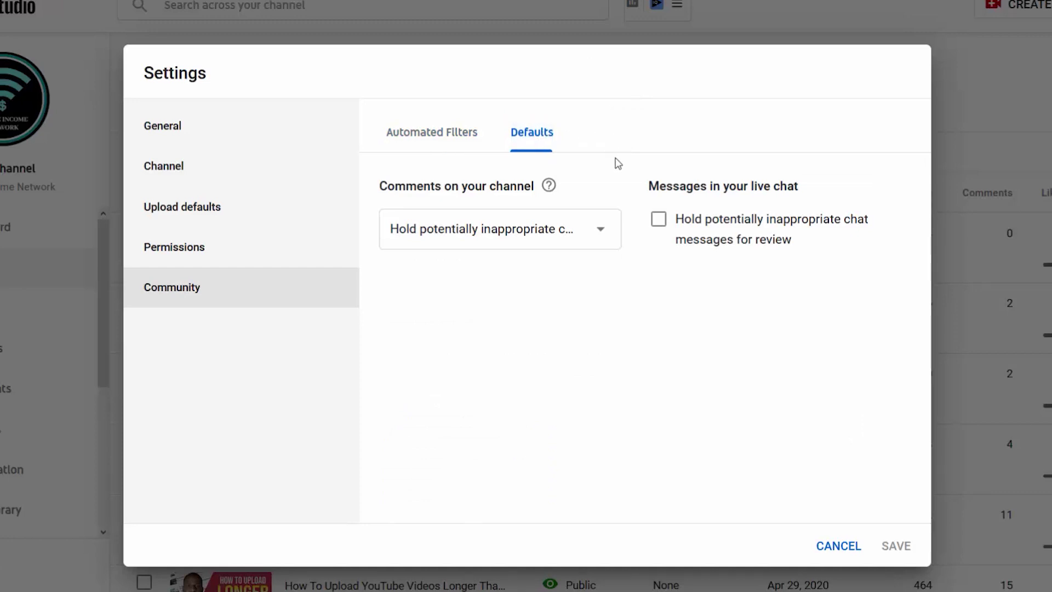
{"action": "left_click", "coordinate": [600, 230]}
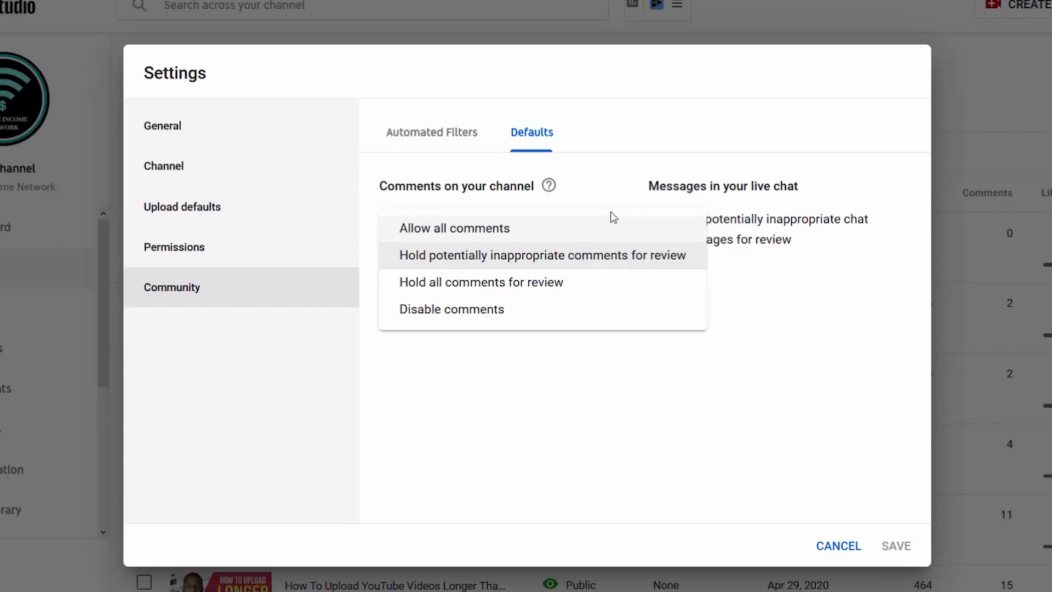
{"action": "left_click", "coordinate": [609, 165]}
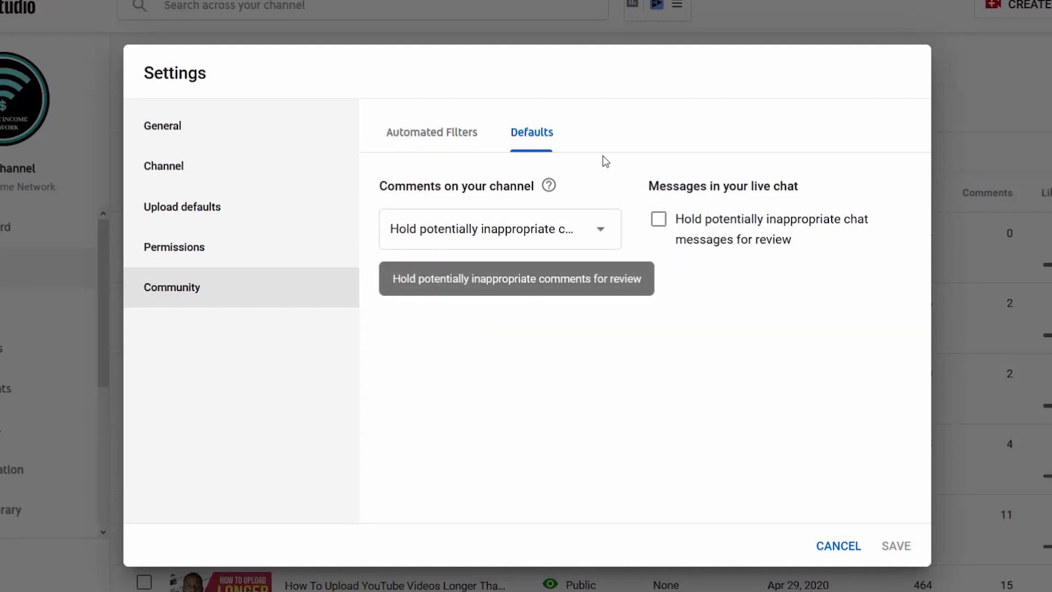
Step: Return to Automated filters, review Hidden users, and focus the empty Blocked words field
{"action": "left_click", "coordinate": [449, 138]}
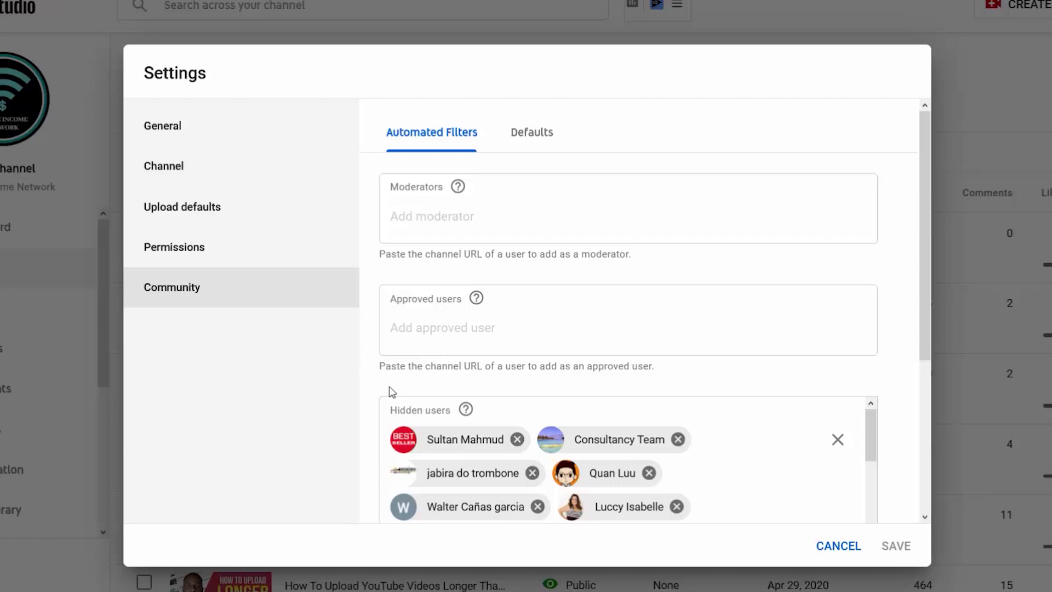
{"action": "scroll", "coordinate": [387, 392], "scroll_direction": "down", "scroll_amount": 1}
{"action": "scroll", "coordinate": [384, 394], "scroll_direction": "down", "scroll_amount": 1}
{"action": "scroll", "coordinate": [384, 393], "scroll_direction": "down", "scroll_amount": 1}
{"action": "scroll", "coordinate": [384, 394], "scroll_direction": "down", "scroll_amount": 1}
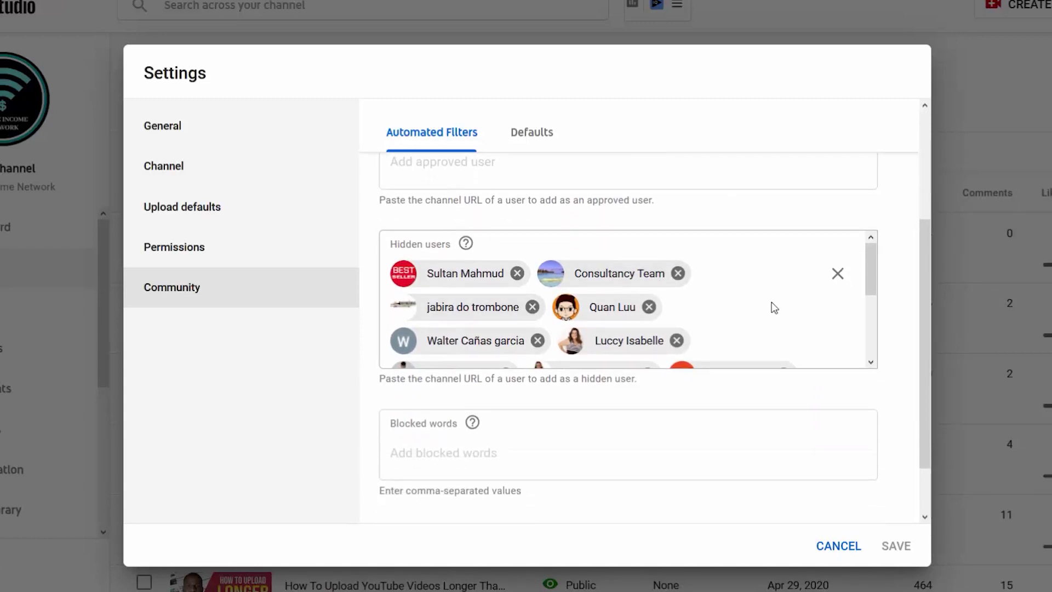
{"action": "scroll", "coordinate": [771, 308], "scroll_direction": "down", "scroll_amount": 2}
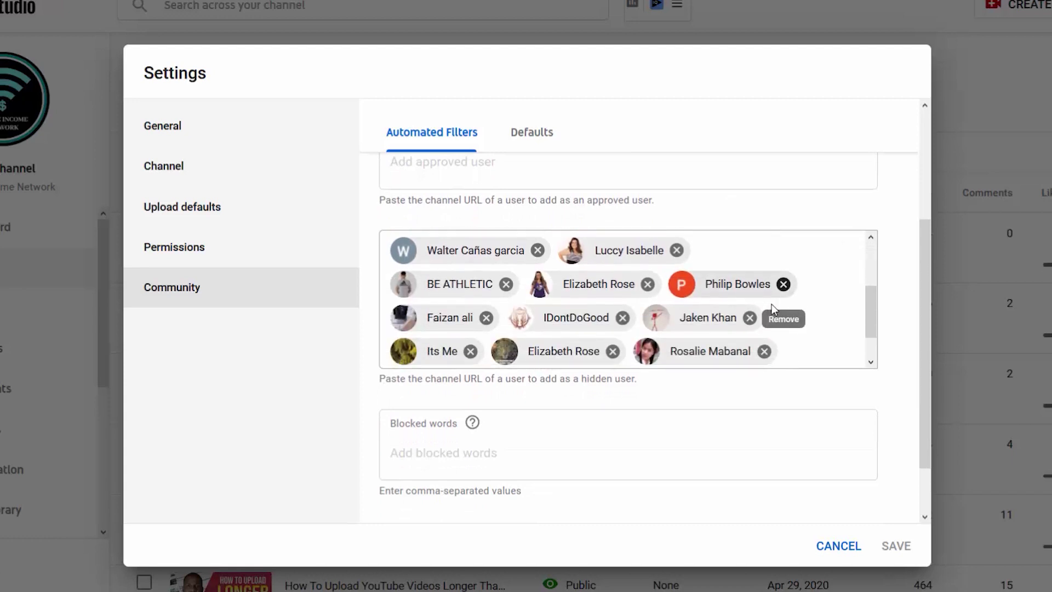
{"action": "scroll", "coordinate": [773, 306], "scroll_direction": "down", "scroll_amount": 1}
{"action": "scroll", "coordinate": [771, 311], "scroll_direction": "down", "scroll_amount": 2}
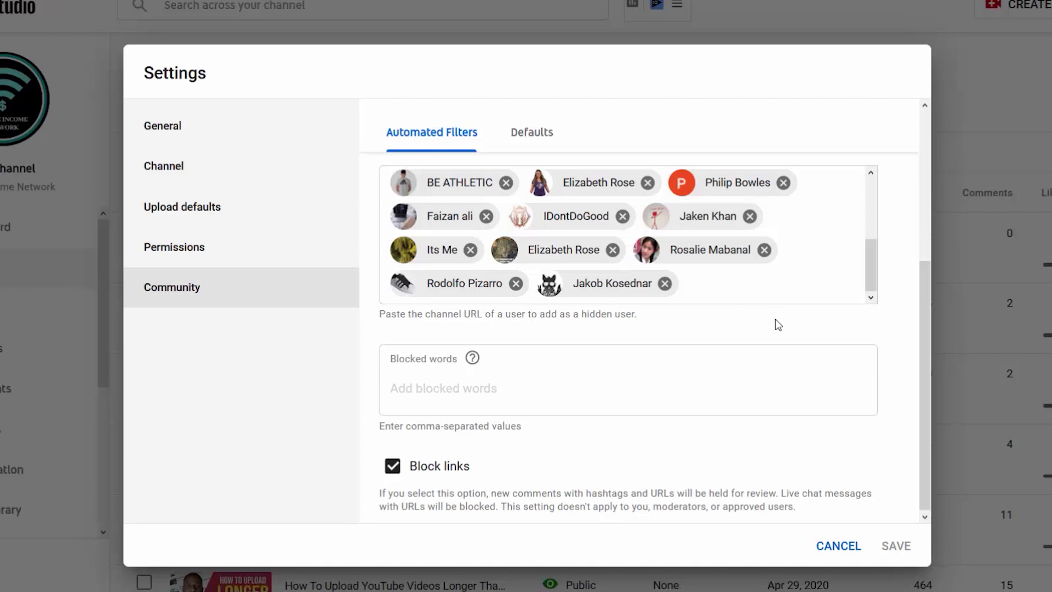
{"action": "left_click", "coordinate": [745, 385]}
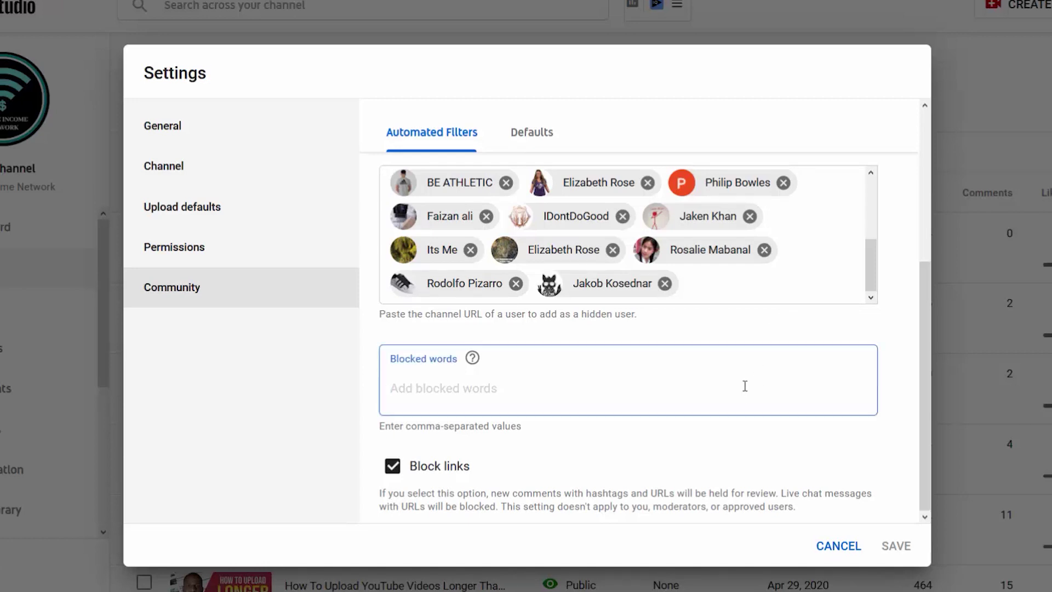
{"action": "type", "text": "back "}
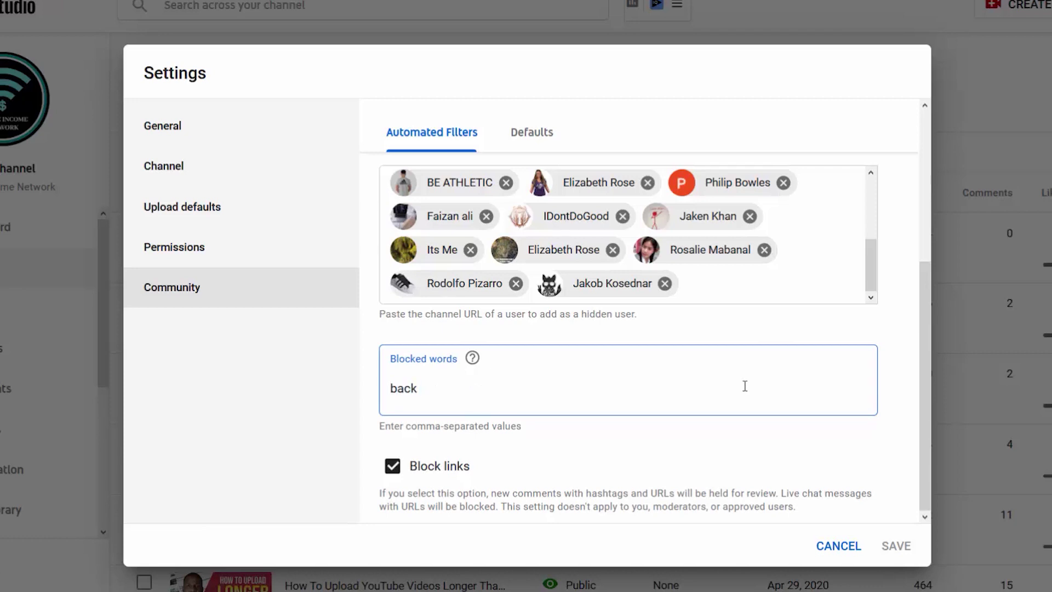
{"action": "type", "text": "scrat"}
{"action": "type", "text": "cher"}
Step: Add 'back scratcher' as a blocked word and save the community settings
{"action": "left_click", "coordinate": [714, 475]}
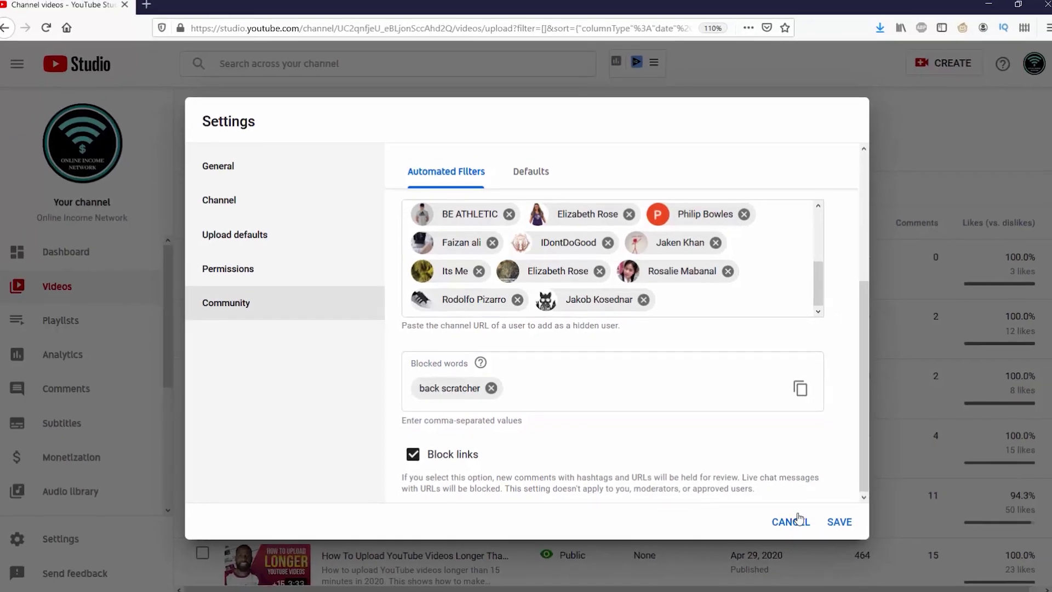
{"action": "left_click", "coordinate": [835, 521]}
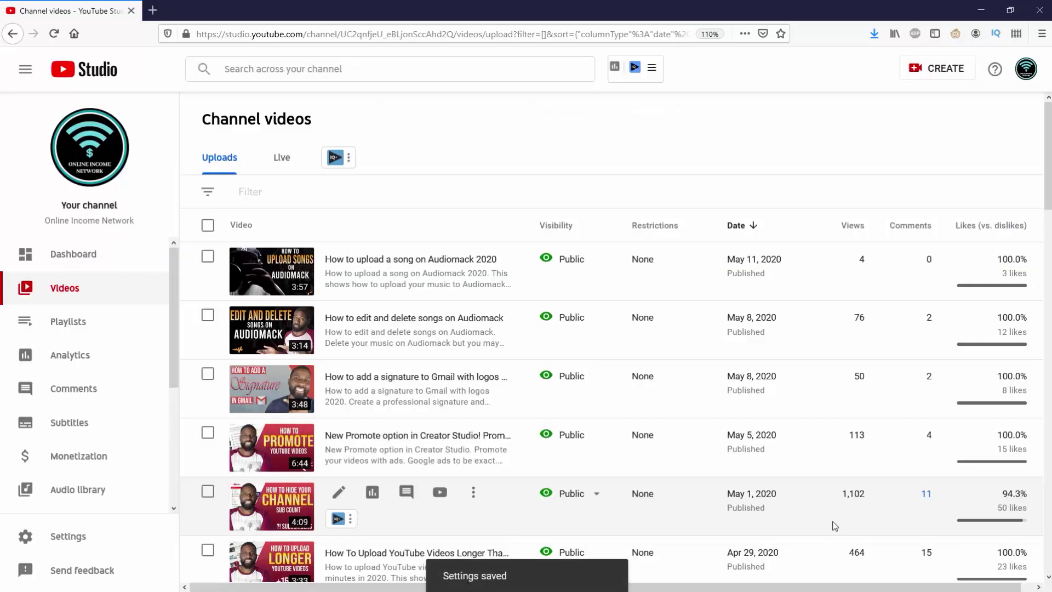
Step: Go to channel Comments and view the Held for review, then Likely spam, lists
{"action": "left_click", "coordinate": [111, 393]}
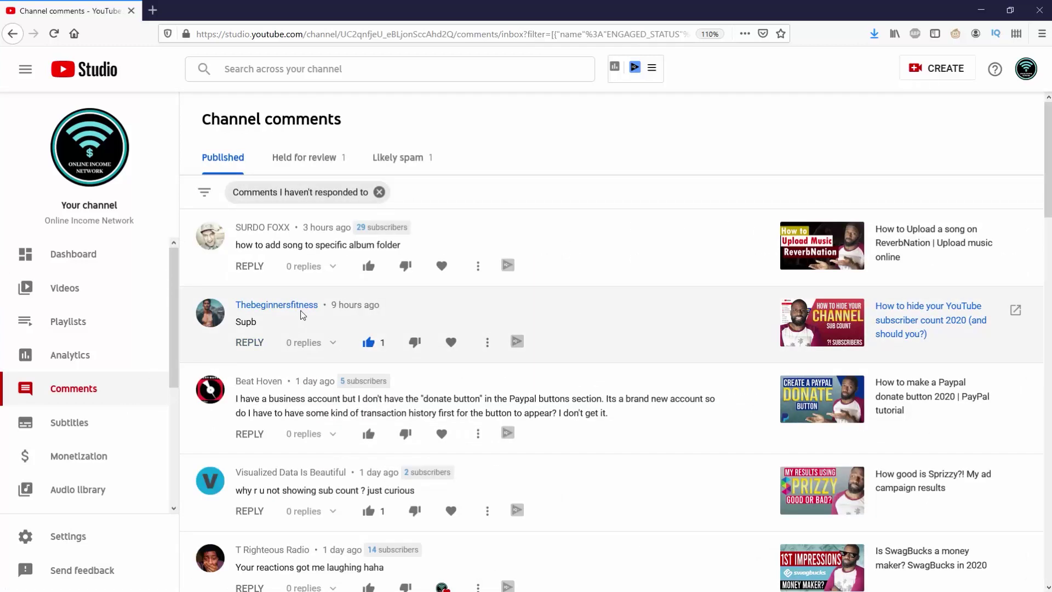
{"action": "left_click", "coordinate": [310, 165]}
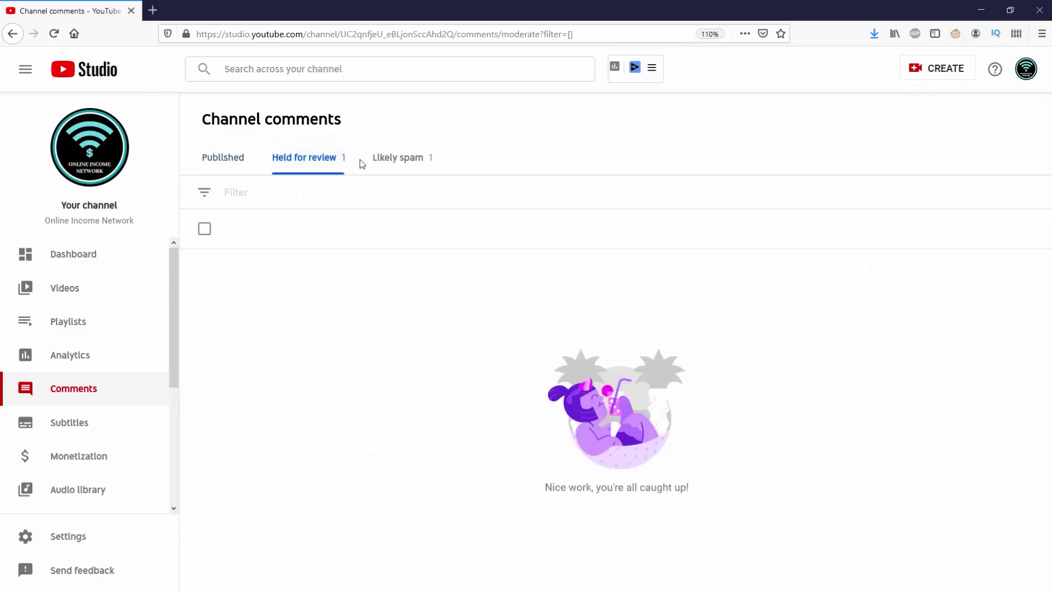
{"action": "left_click", "coordinate": [391, 168]}
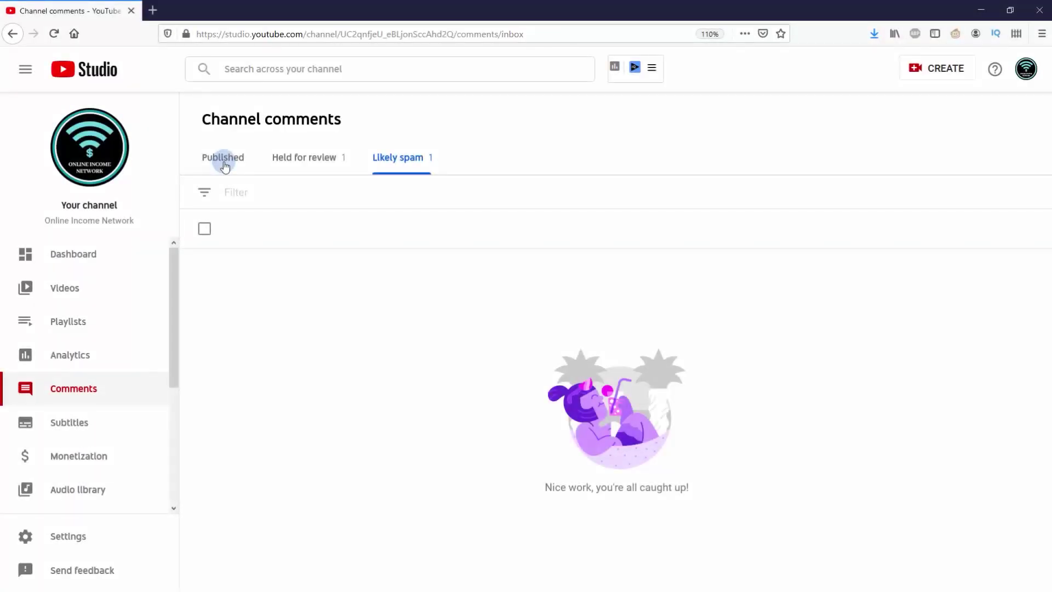
Step: Show the first published comment's action menu, then return to the Videos list
{"action": "left_click", "coordinate": [224, 163]}
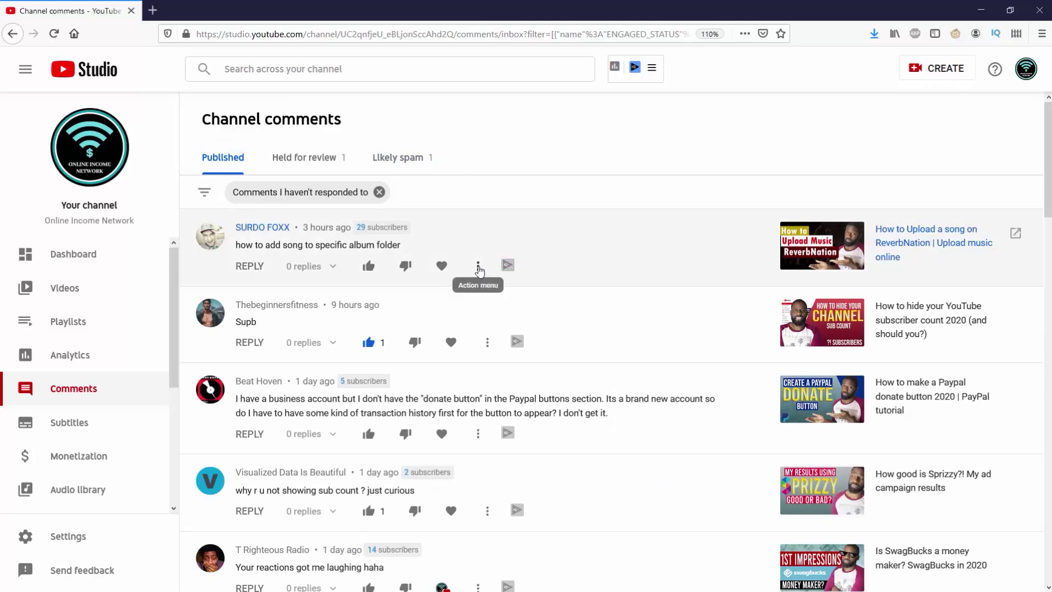
{"action": "left_click", "coordinate": [479, 268]}
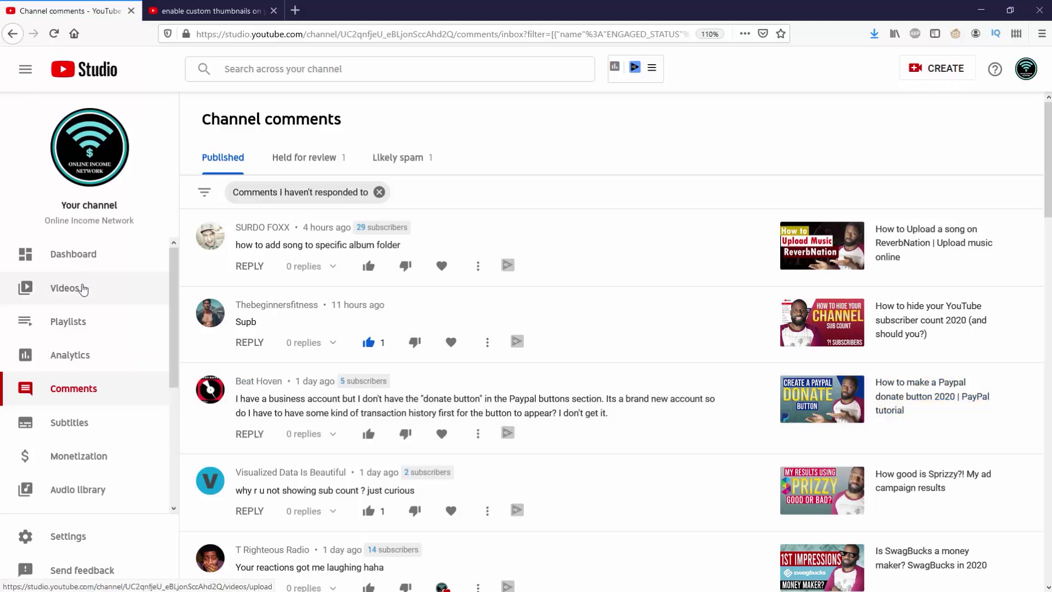
{"action": "left_click", "coordinate": [82, 289]}
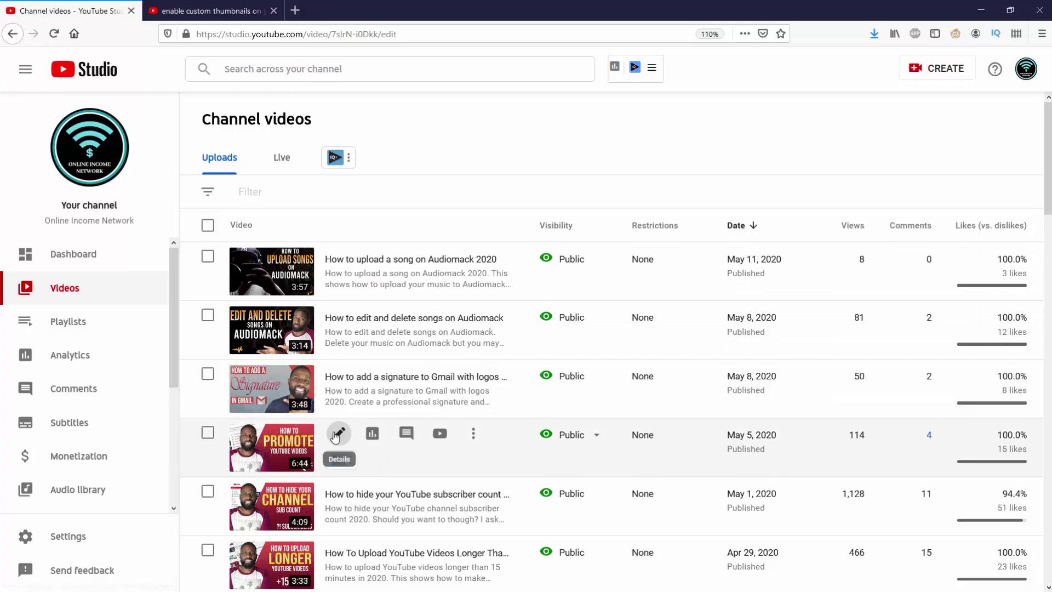
Step: Check the Promote option video's Comment visibility dropdown under More options, leaving it unchanged
{"action": "left_click", "coordinate": [335, 435]}
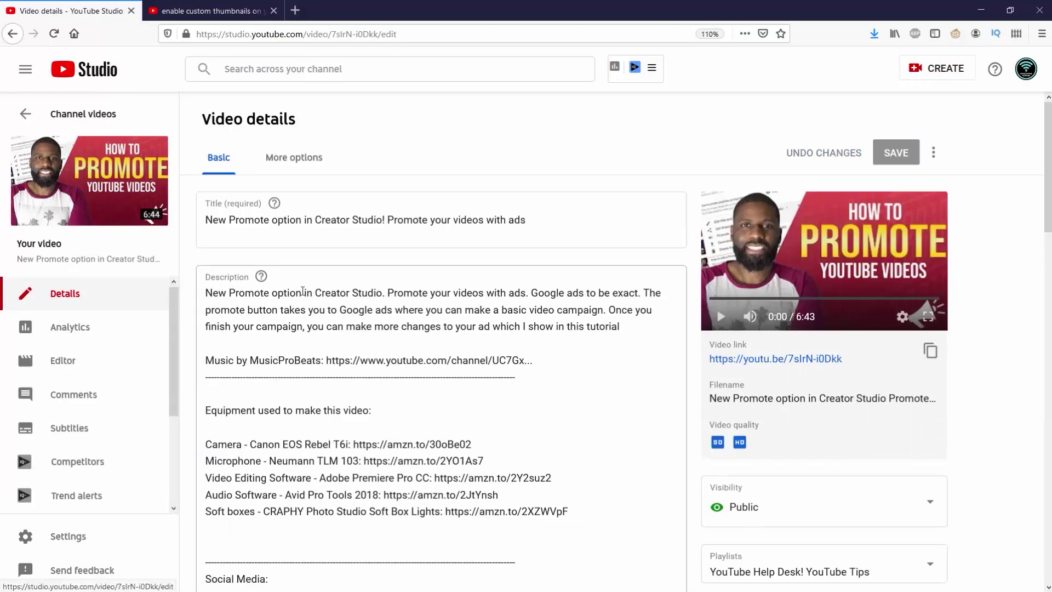
{"action": "left_click", "coordinate": [306, 158]}
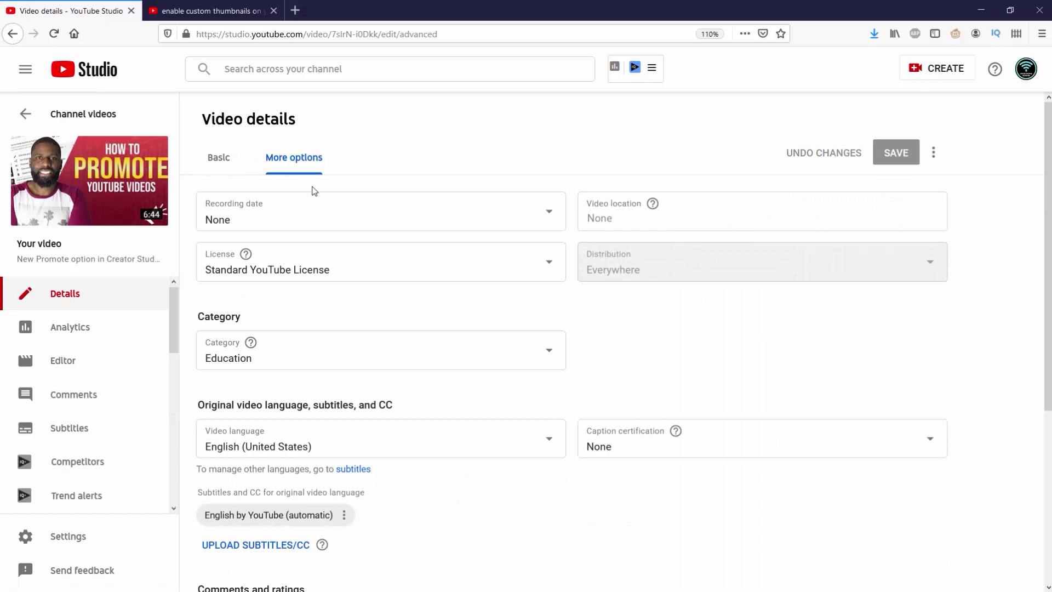
{"action": "scroll", "coordinate": [442, 327], "scroll_direction": "down", "scroll_amount": 3}
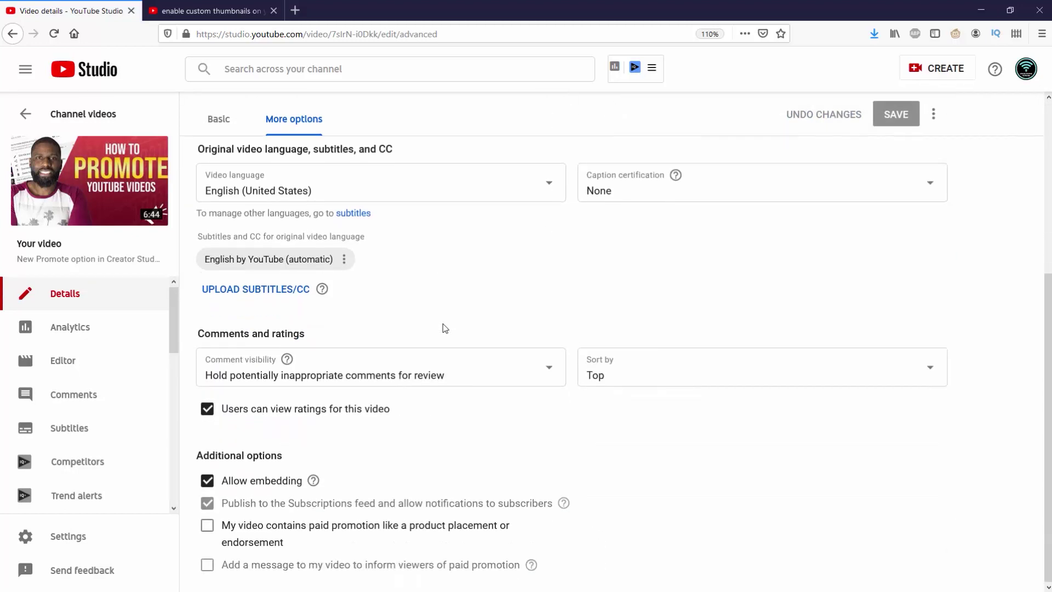
{"action": "left_click", "coordinate": [547, 371]}
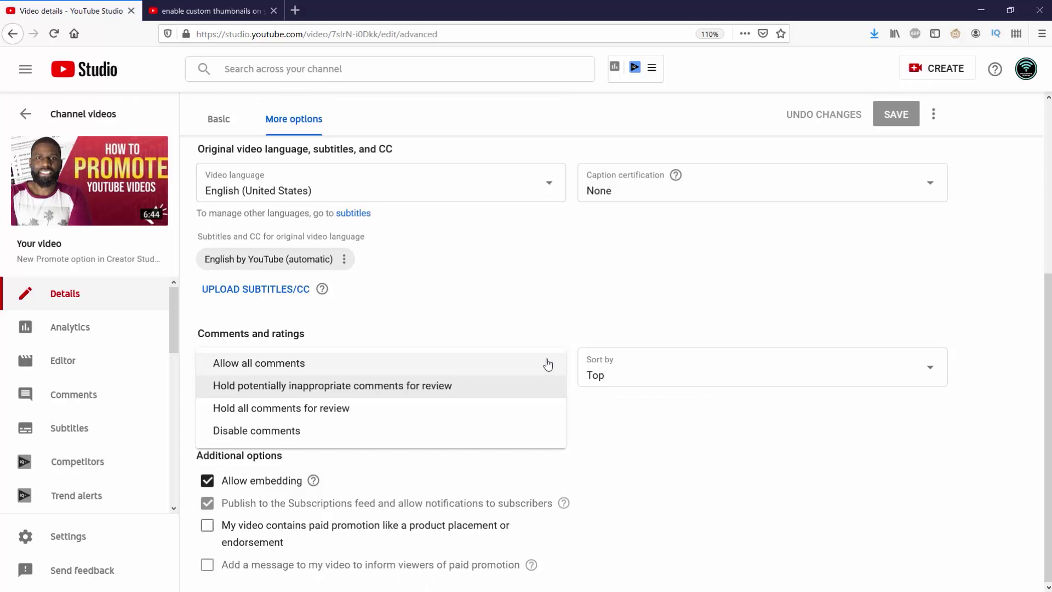
{"action": "left_click", "coordinate": [548, 321]}
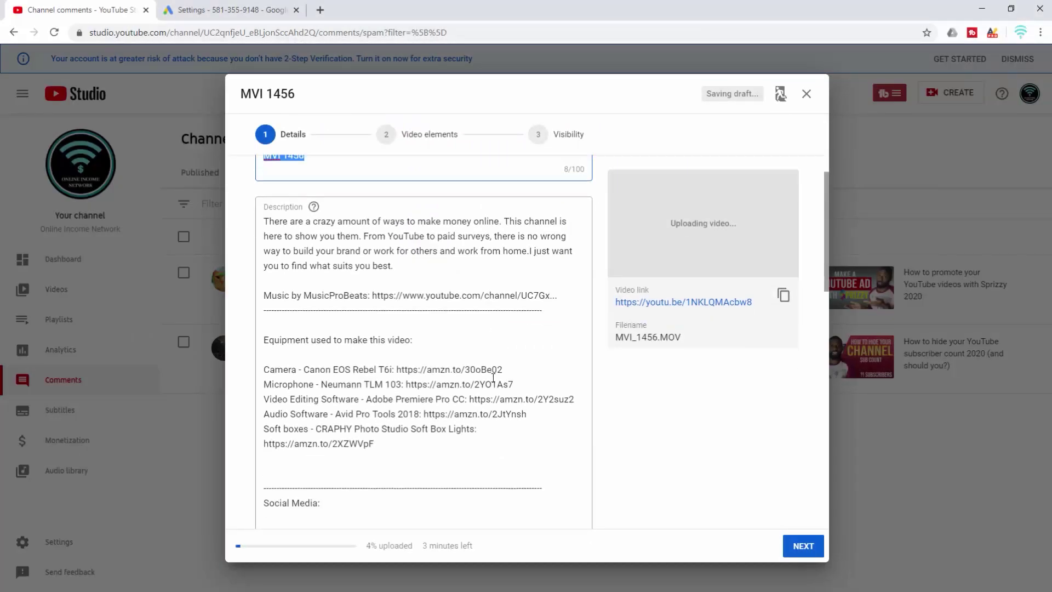
{"action": "scroll", "coordinate": [493, 378], "scroll_direction": "down", "scroll_amount": 3}
{"action": "scroll", "coordinate": [493, 386], "scroll_direction": "down", "scroll_amount": 5}
{"action": "scroll", "coordinate": [492, 393], "scroll_direction": "down", "scroll_amount": 1}
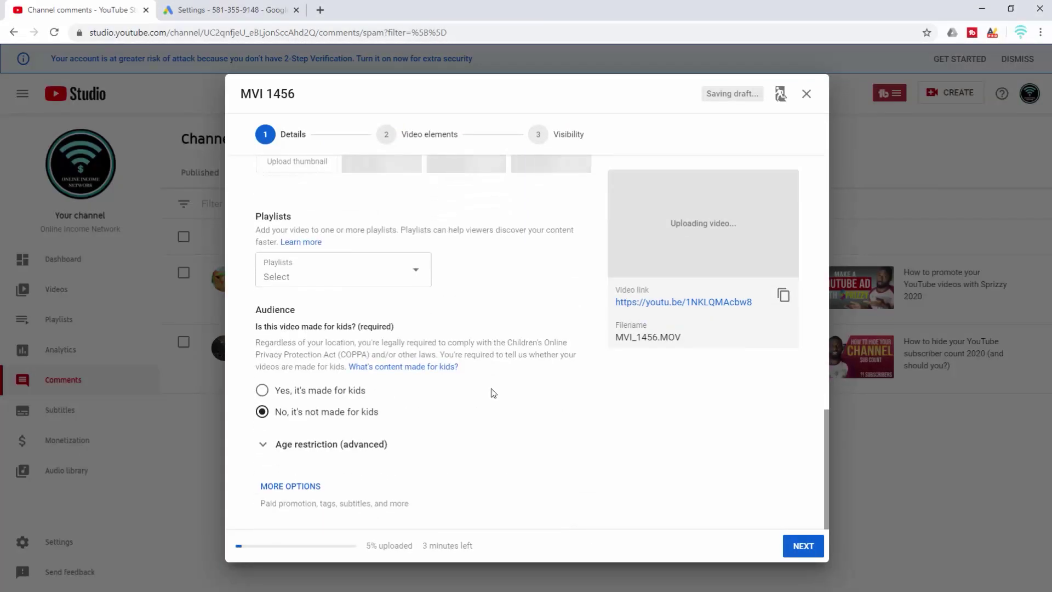
Step: Expand MVI 1456's extra upload settings and list its Comment visibility options
{"action": "left_click", "coordinate": [303, 490]}
{"action": "scroll", "coordinate": [313, 485], "scroll_direction": "down", "scroll_amount": 3}
{"action": "scroll", "coordinate": [325, 478], "scroll_direction": "down", "scroll_amount": 3}
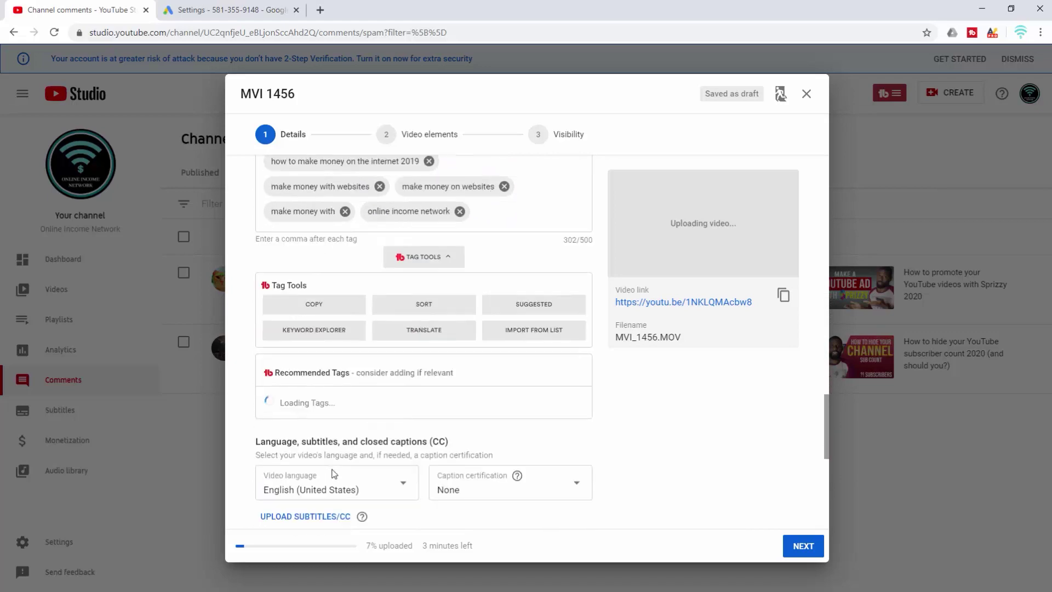
{"action": "scroll", "coordinate": [333, 474], "scroll_direction": "down", "scroll_amount": 3}
{"action": "scroll", "coordinate": [334, 475], "scroll_direction": "down", "scroll_amount": 3}
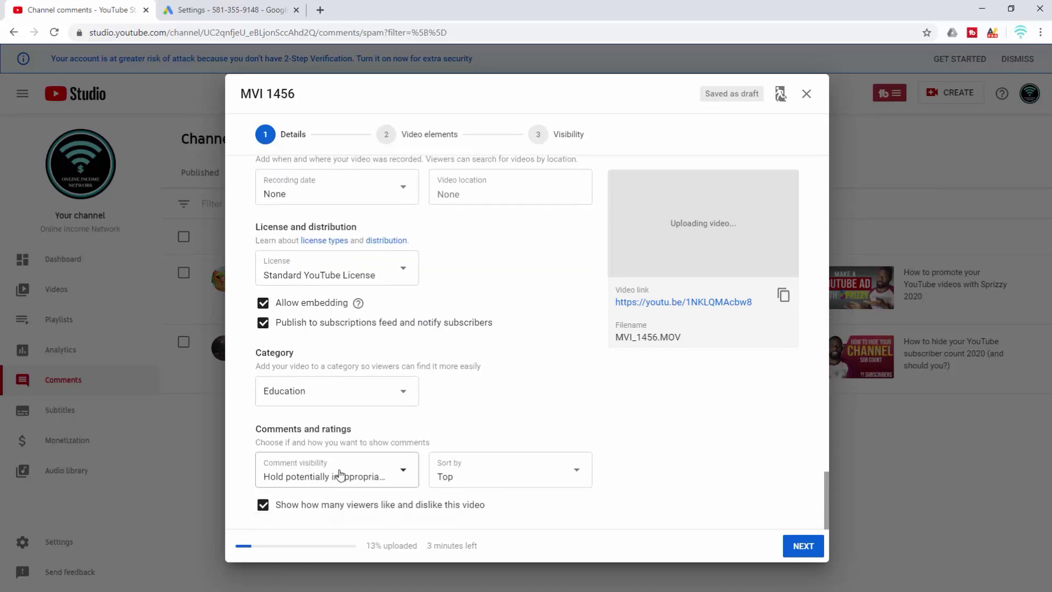
{"action": "left_click", "coordinate": [410, 474]}
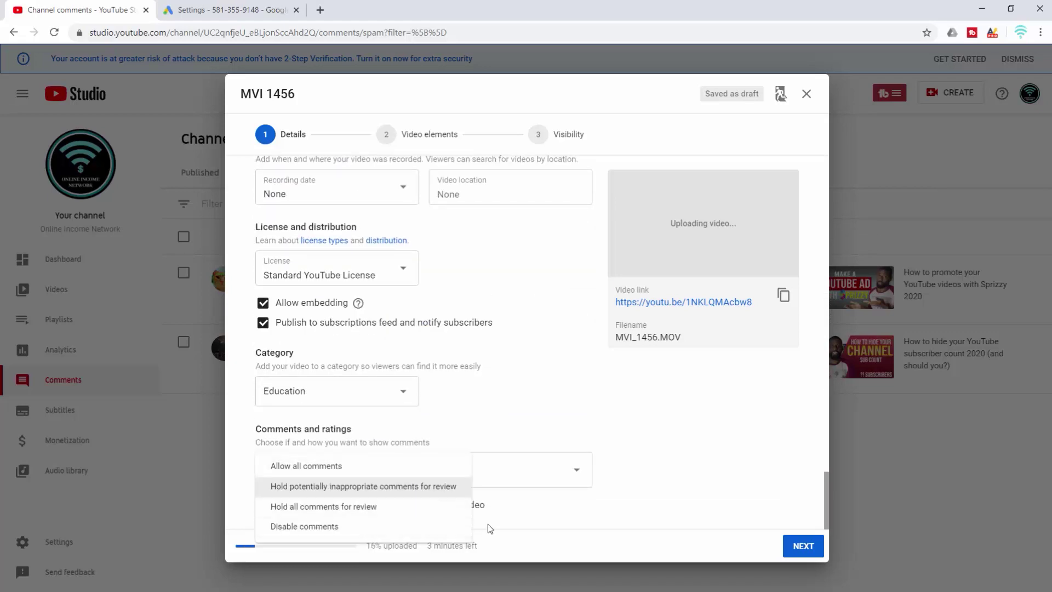